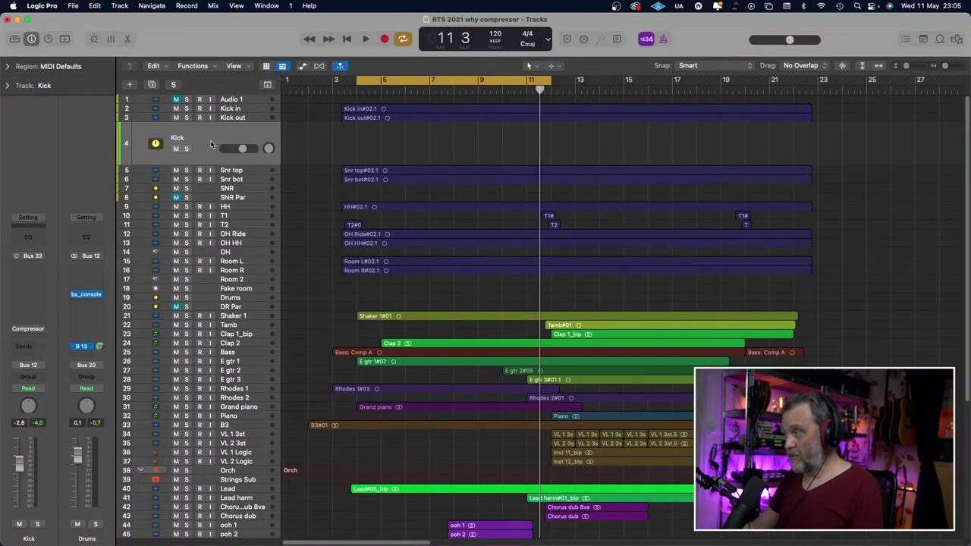
Step: Solo the Kick track and open its Studio FET compressor while playing back
left_click(187, 149)
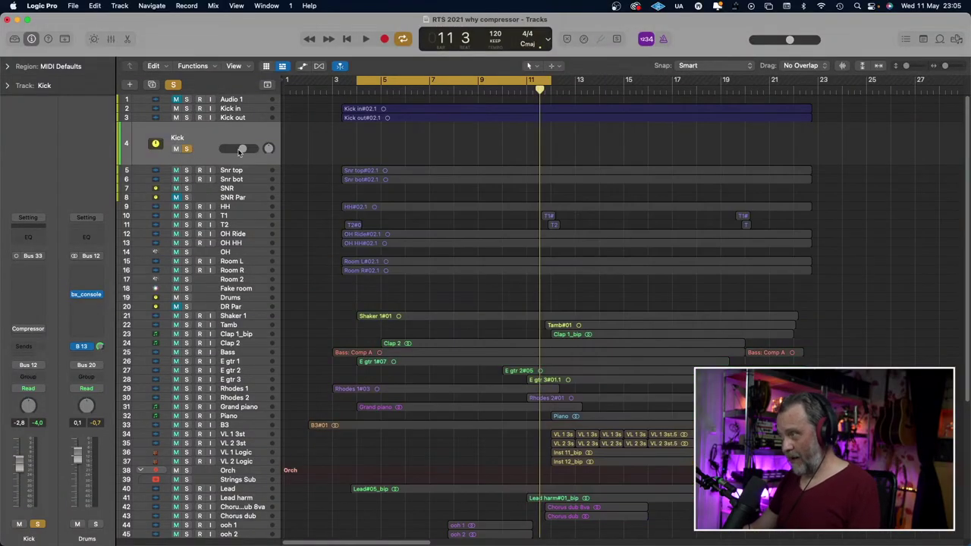
left_click(30, 330)
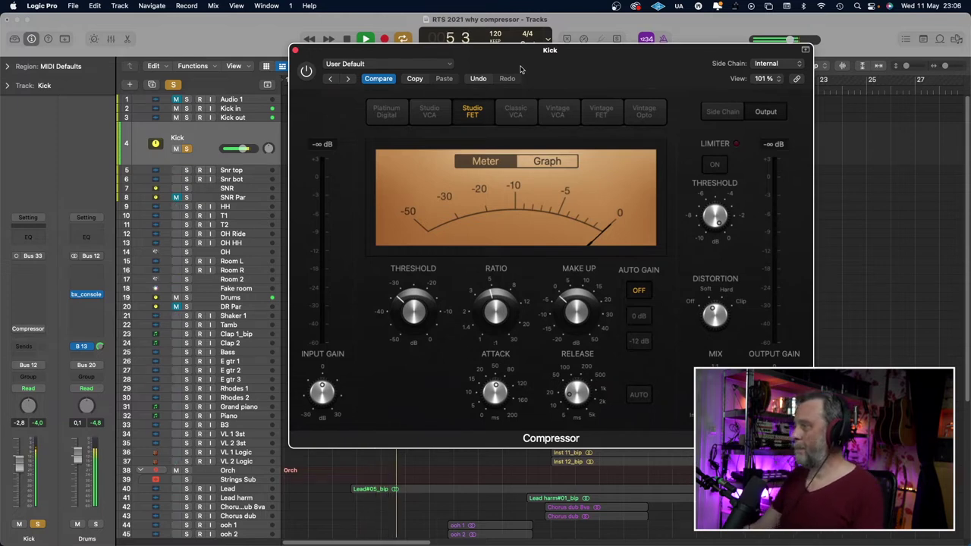
key("space")
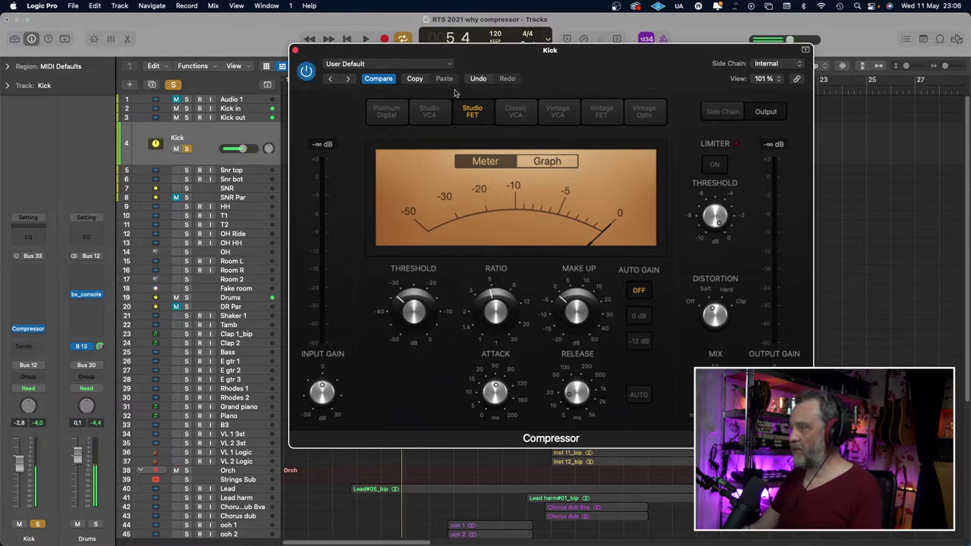
key("space")
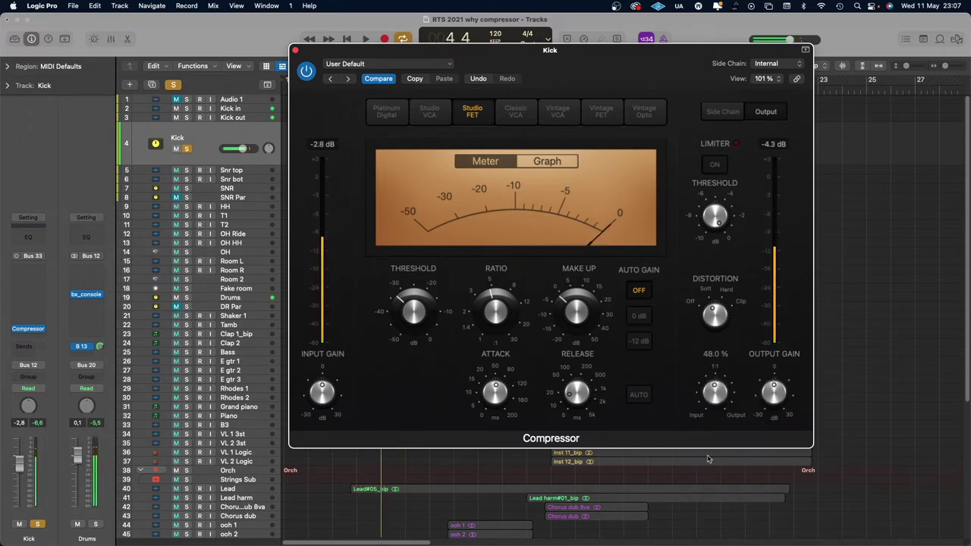
Step: Turn the Kick compressor mix down to fully dry, then back up to about 57%
left_click_drag(715, 391, 741, 415)
key("space")
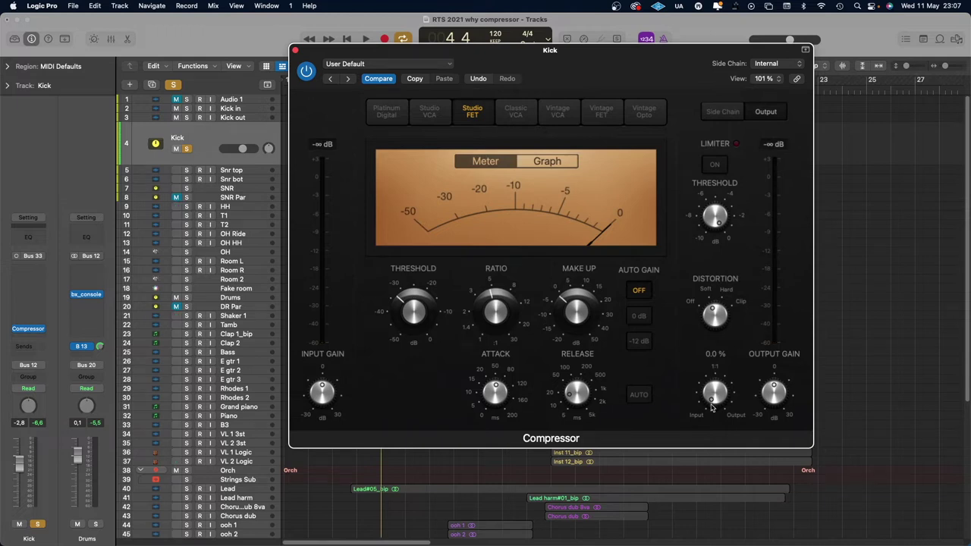
key("space")
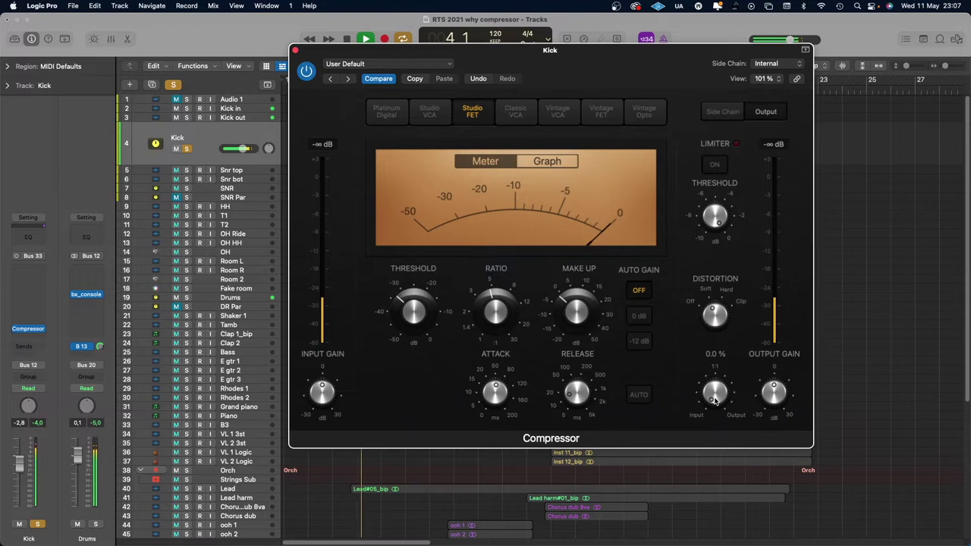
left_click_drag(714, 402, 707, 344)
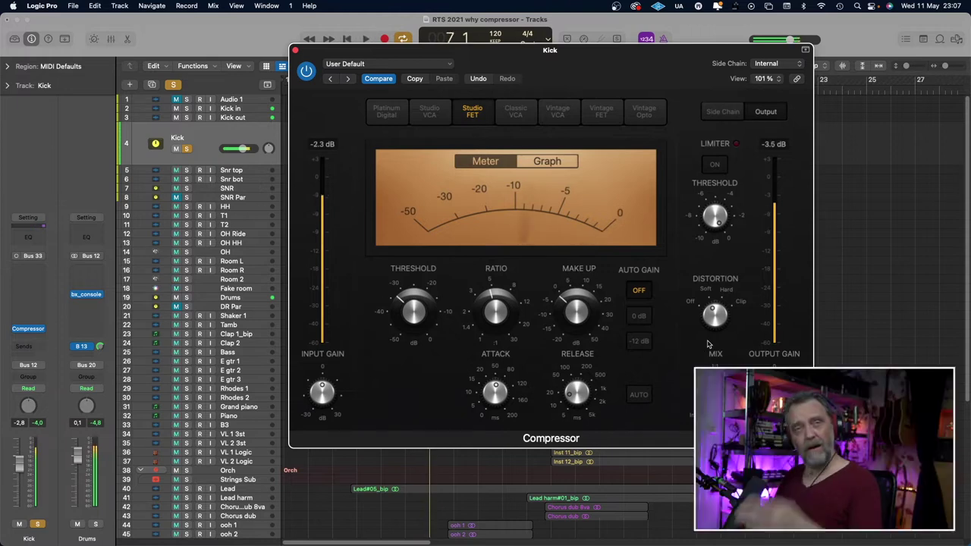
key("space")
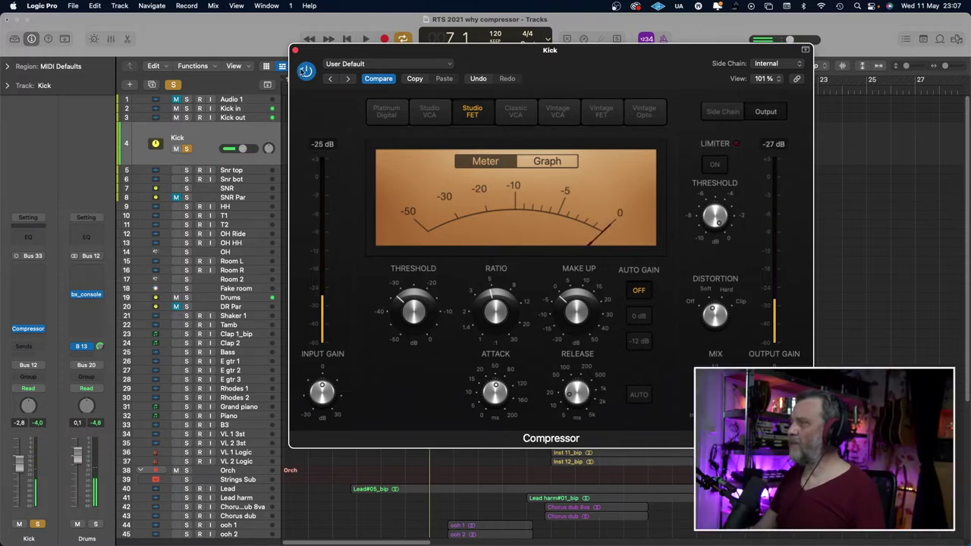
Step: Close the Kick compressor, unsolo Kick, then solo SNR with its compressor open
left_click(297, 51)
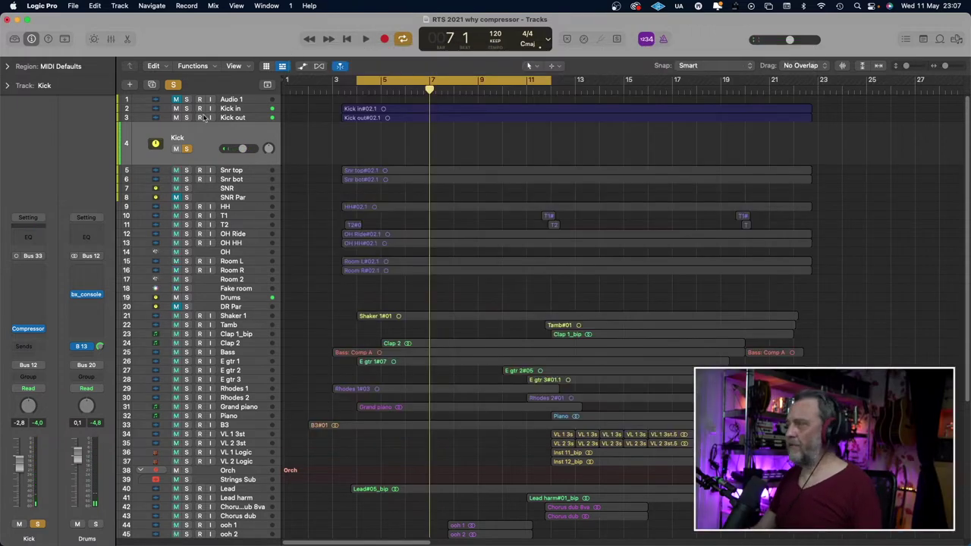
left_click(188, 149)
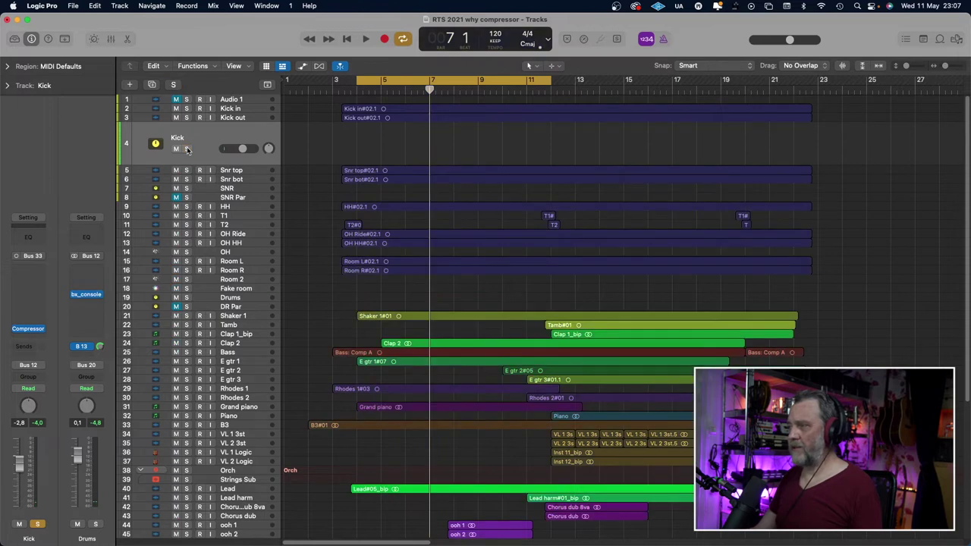
left_click(220, 188)
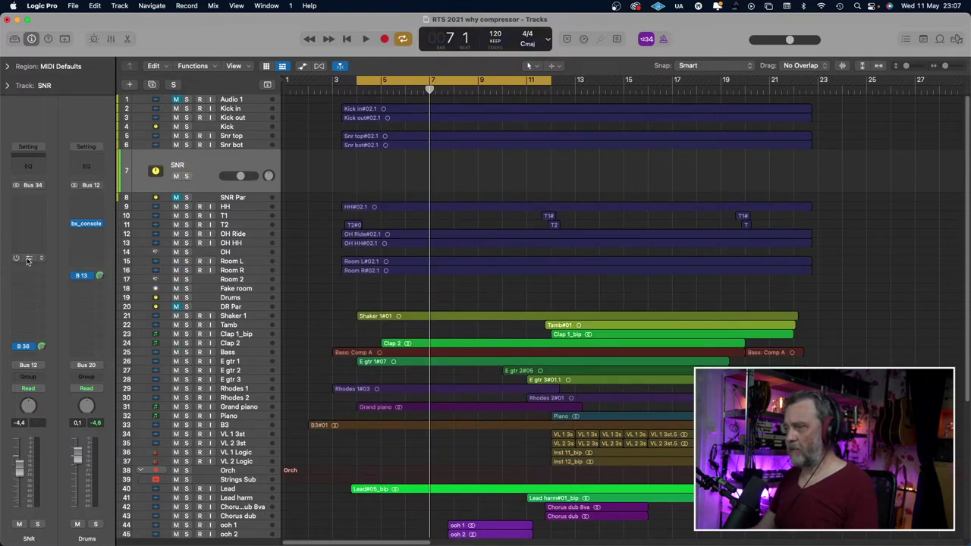
left_click(28, 259)
key("s")
key("space")
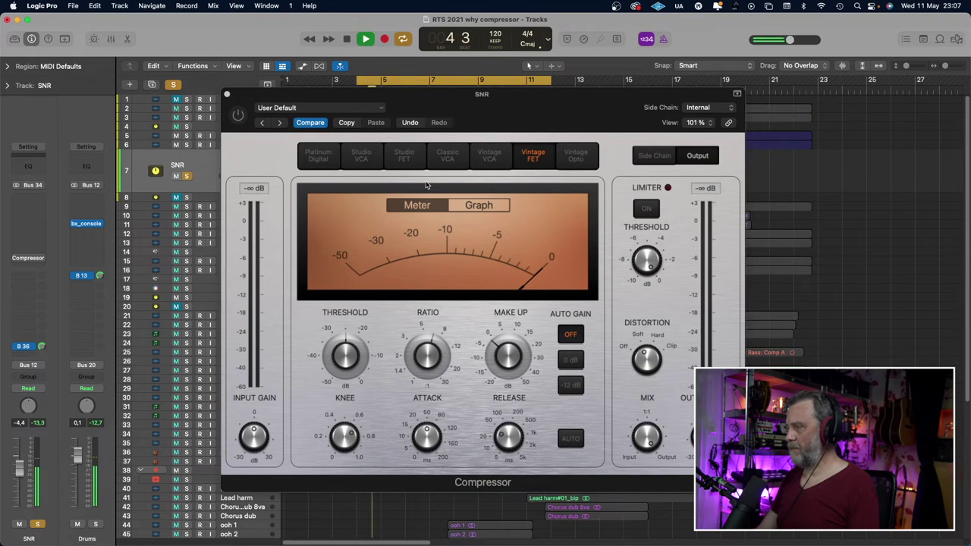
Step: Switch on the SNR Vintage FET compressor during playback, then close its window
left_click(239, 116)
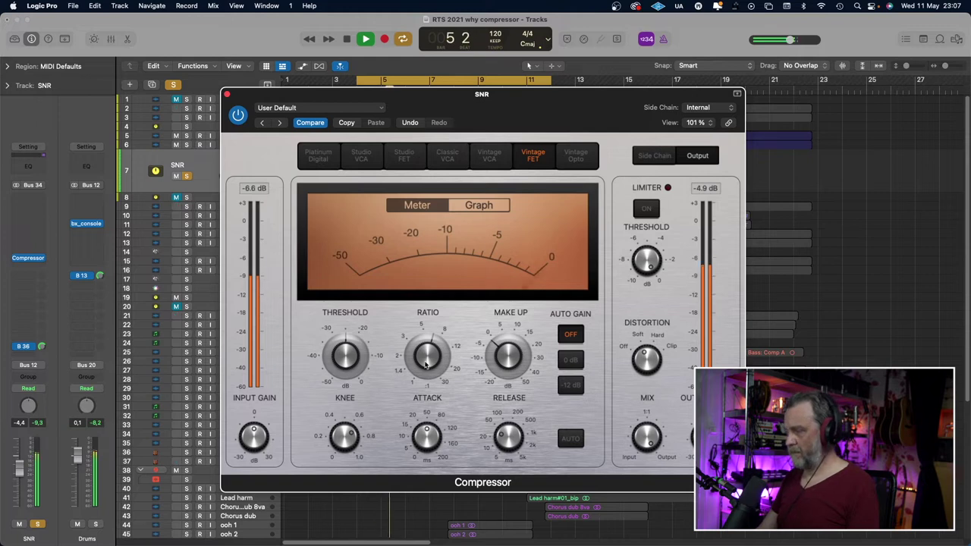
mouse_move(431, 414)
key("space")
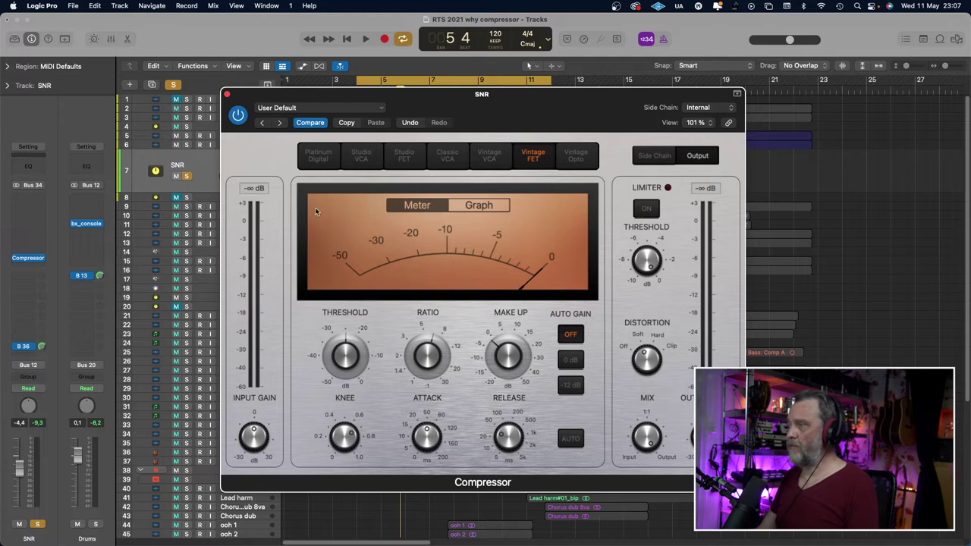
left_click(227, 95)
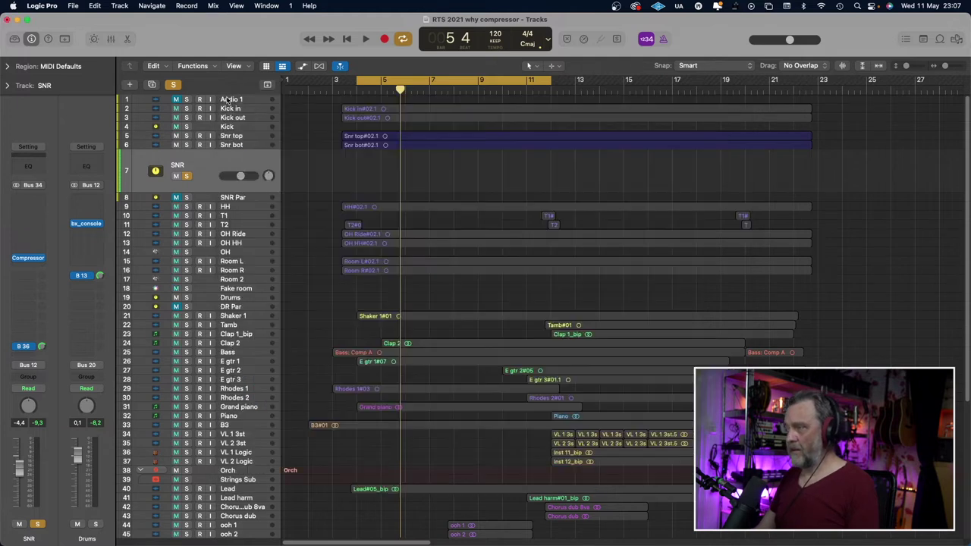
Step: Solo and select track 8, SNR Par, instead of SNR
left_click(186, 197)
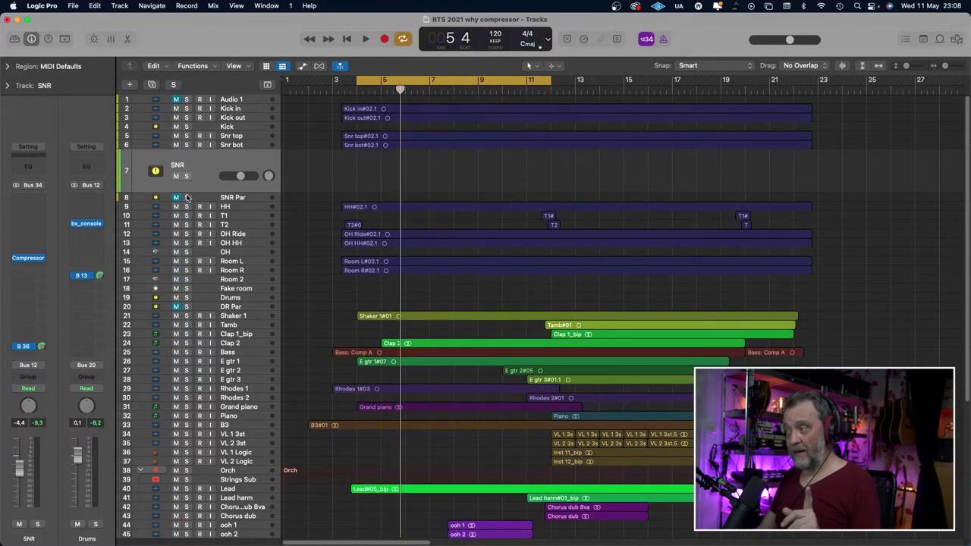
left_click(215, 196)
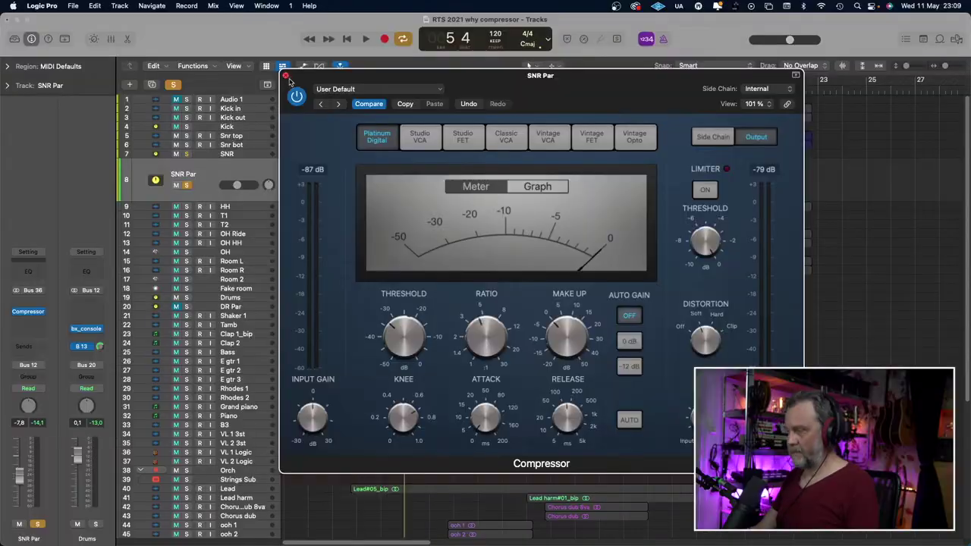
Step: Solo SNR alongside SNR Par and raise the SNR Par fader from silence to about -7 dB
key("space")
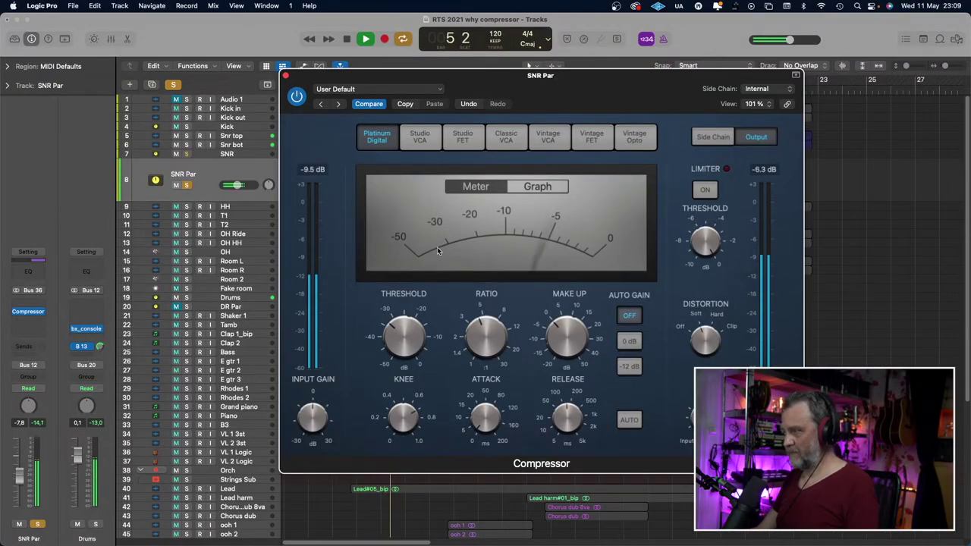
key("space")
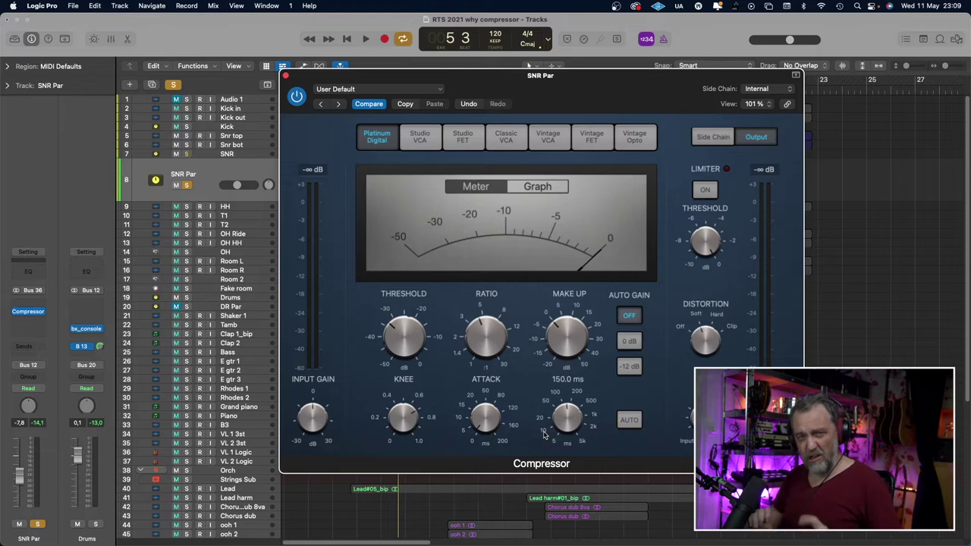
left_click(187, 154)
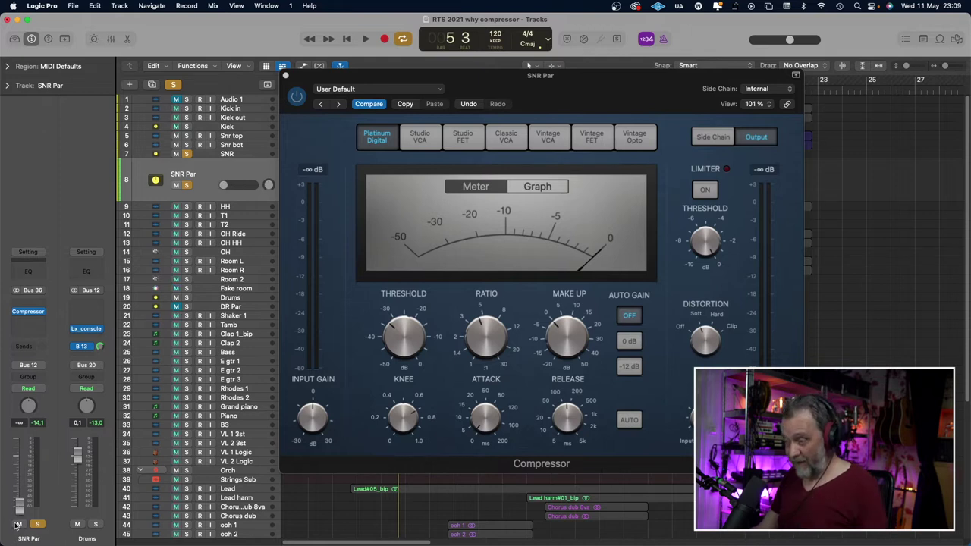
key("space")
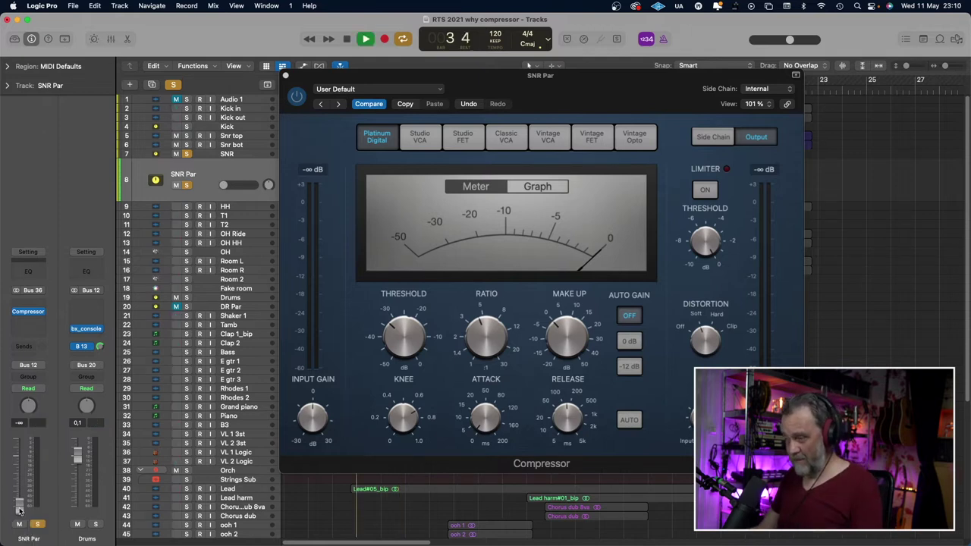
left_click_drag(20, 510, 20, 506)
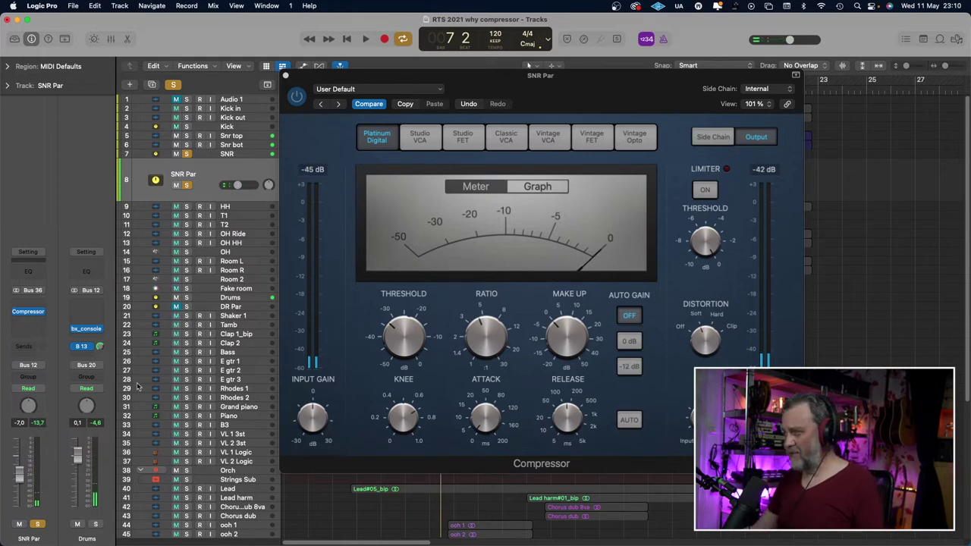
Step: Mute SNR Par, unsolo SNR, and close the SNR Par compressor window
left_click(188, 186)
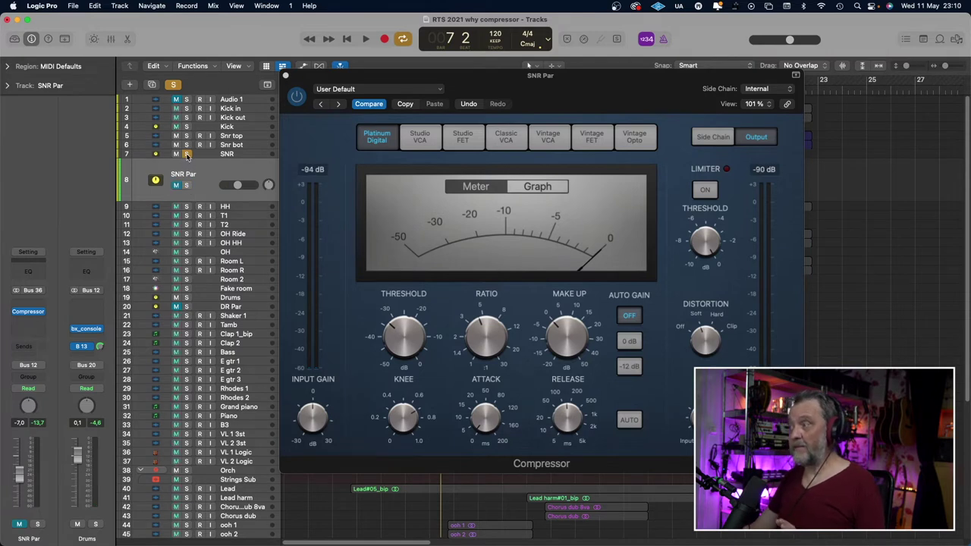
left_click(187, 154)
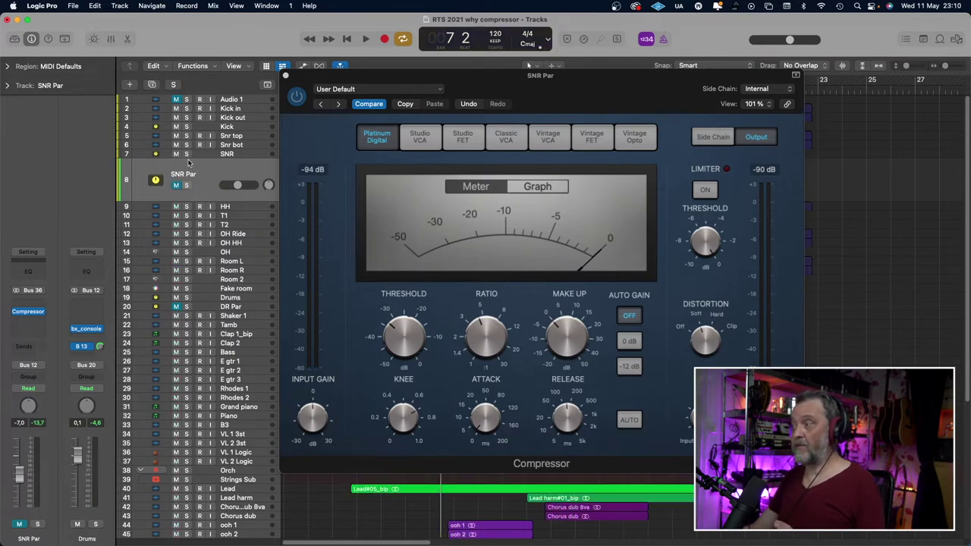
left_click(286, 77)
Step: Select and solo the Drums bus track and start playback
left_click(230, 300)
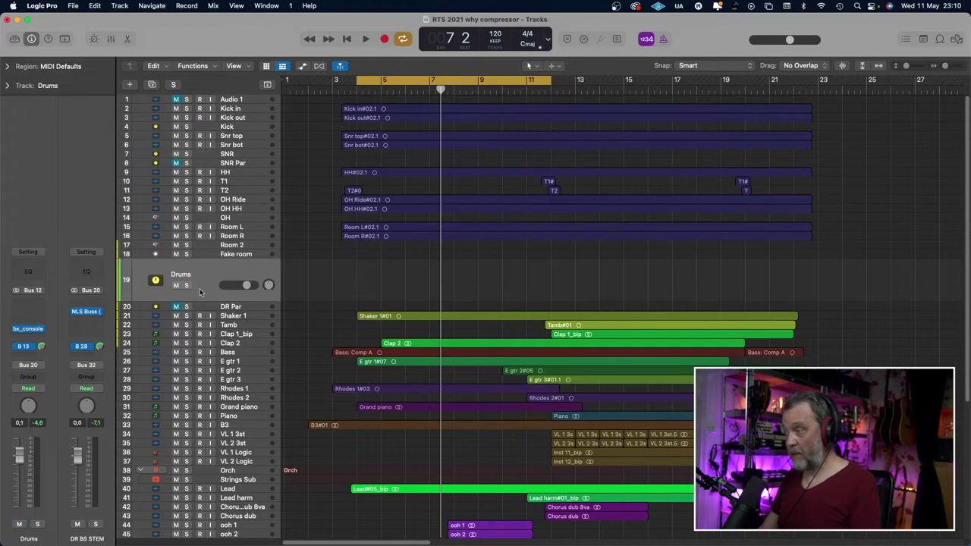
left_click(187, 285)
key("space")
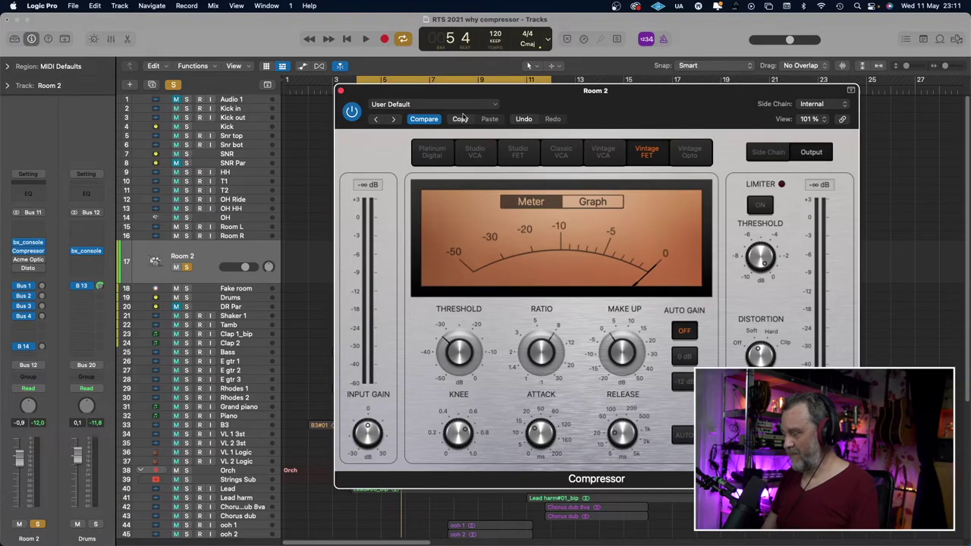
Step: Close the Room 2 compressor, unsolo Room 2, and solo the Drums track instead
key("space")
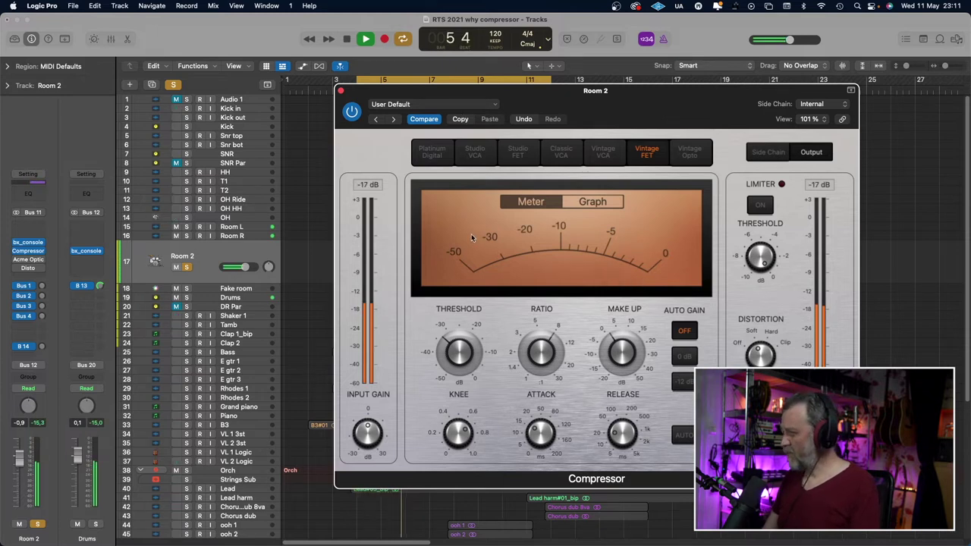
key("space")
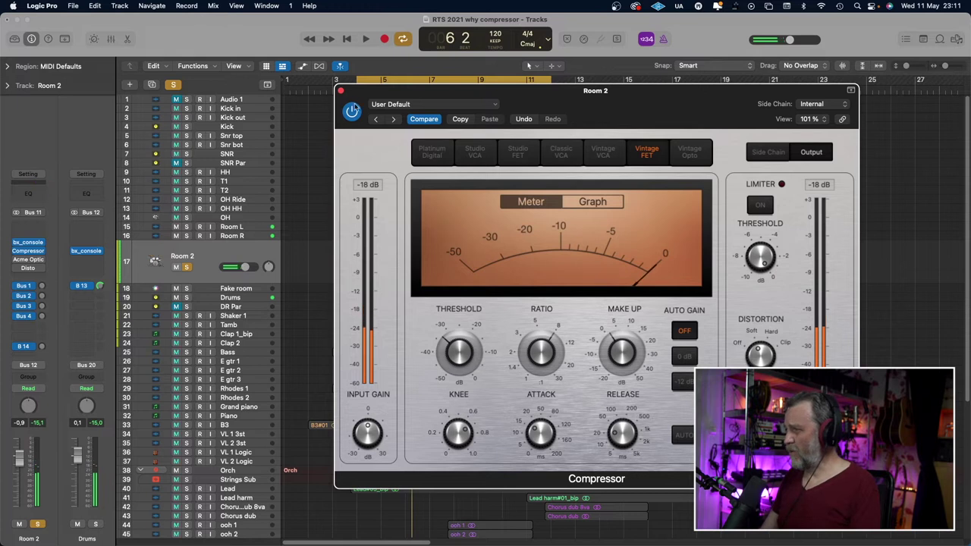
left_click(341, 91)
left_click(187, 267)
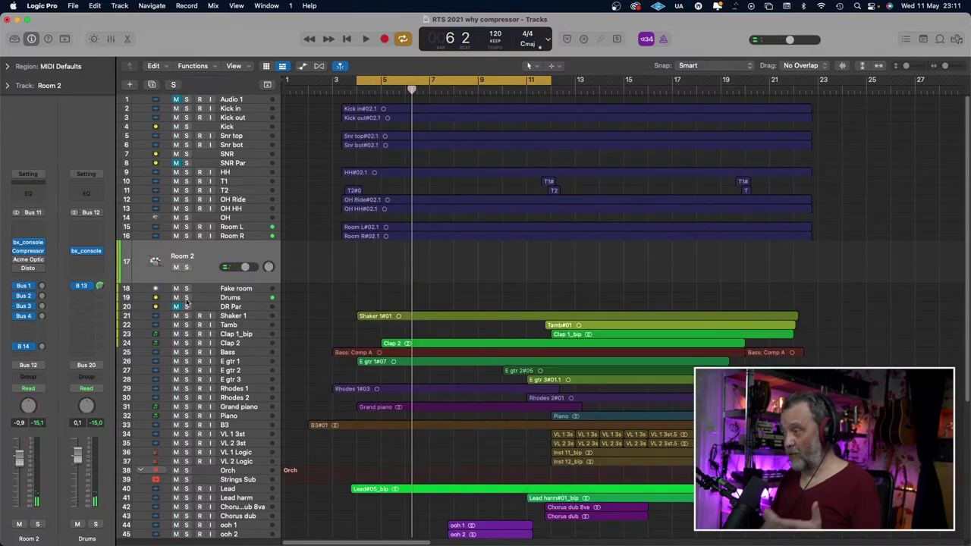
left_click(187, 298)
Step: Play the soloed drums, then replay from bar 3 with DR Par soloed, and stop
key("space")
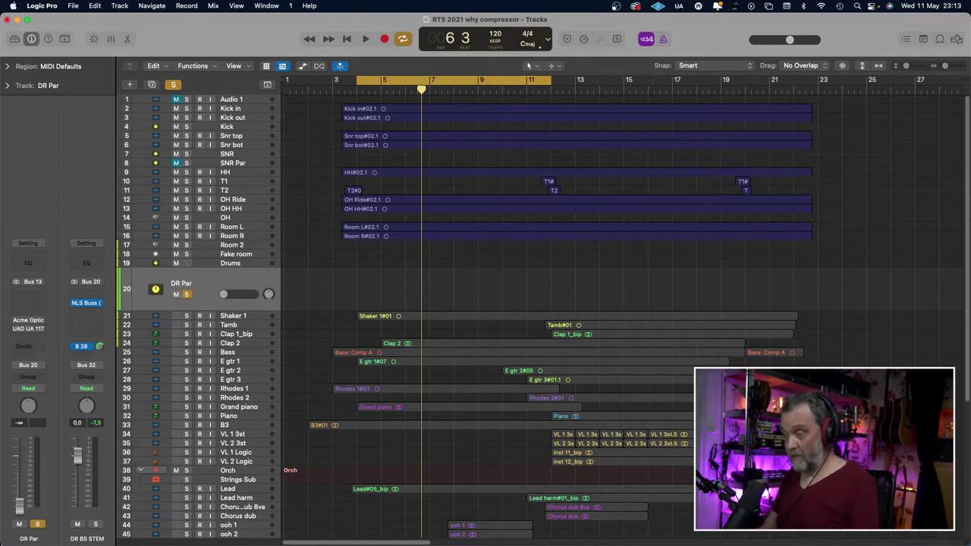
key("space")
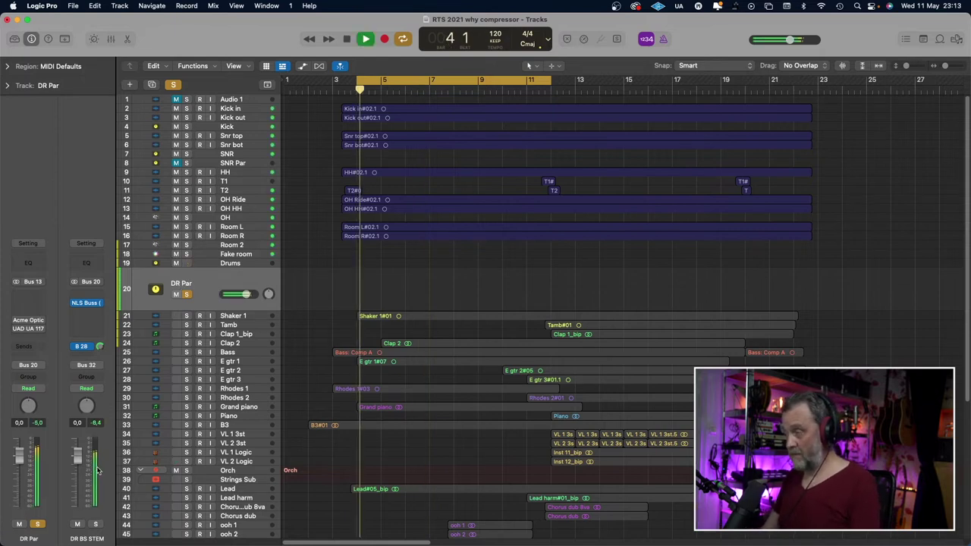
key("space")
Step: Raise and then lower the DR Par Acme Opticom XLA-3 input gain while listening, then close it
left_click(29, 321)
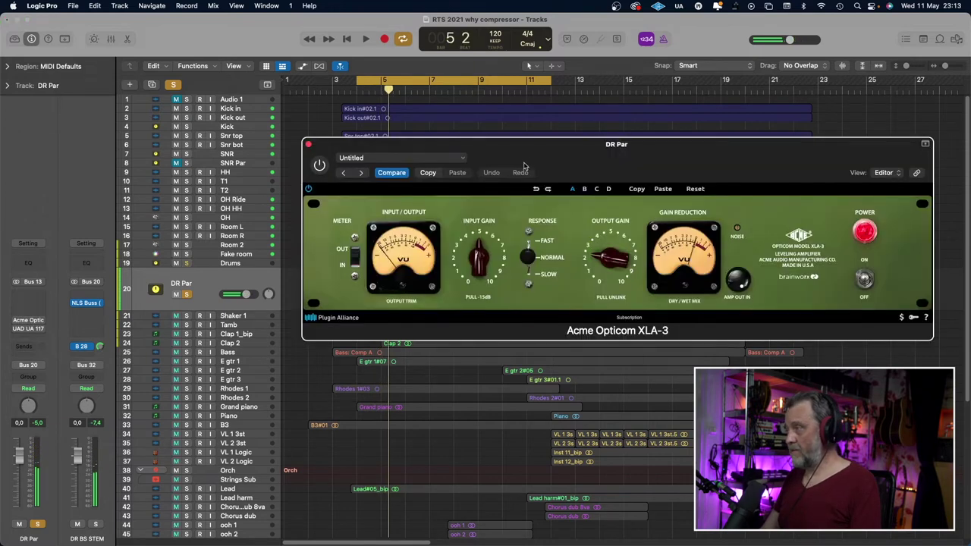
left_click_drag(523, 144, 396, 113)
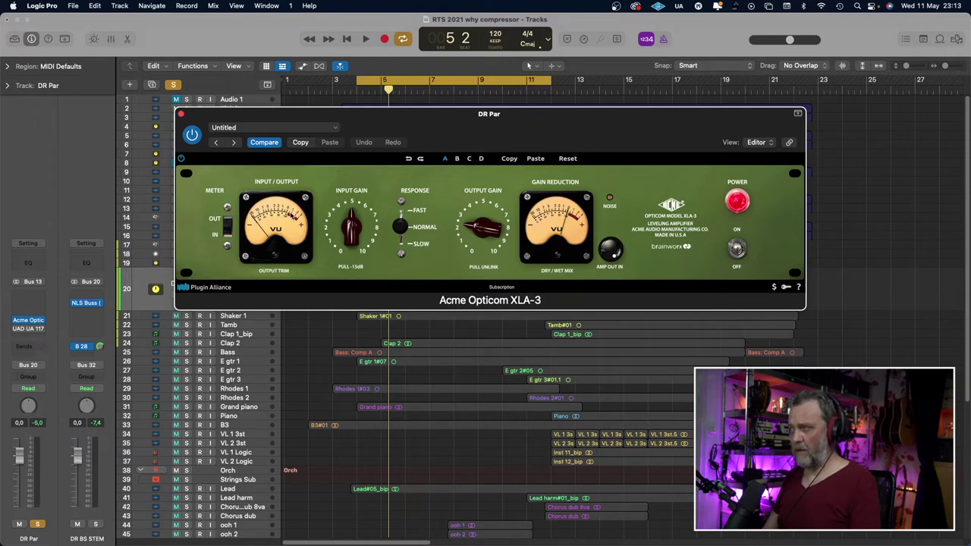
key("space")
left_click_drag(352, 233, 353, 224)
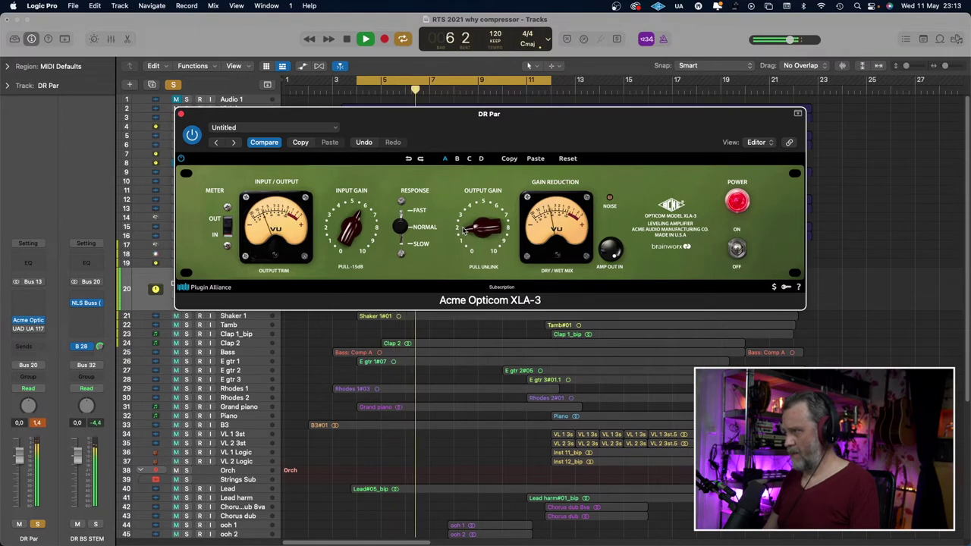
left_click_drag(354, 226, 363, 234)
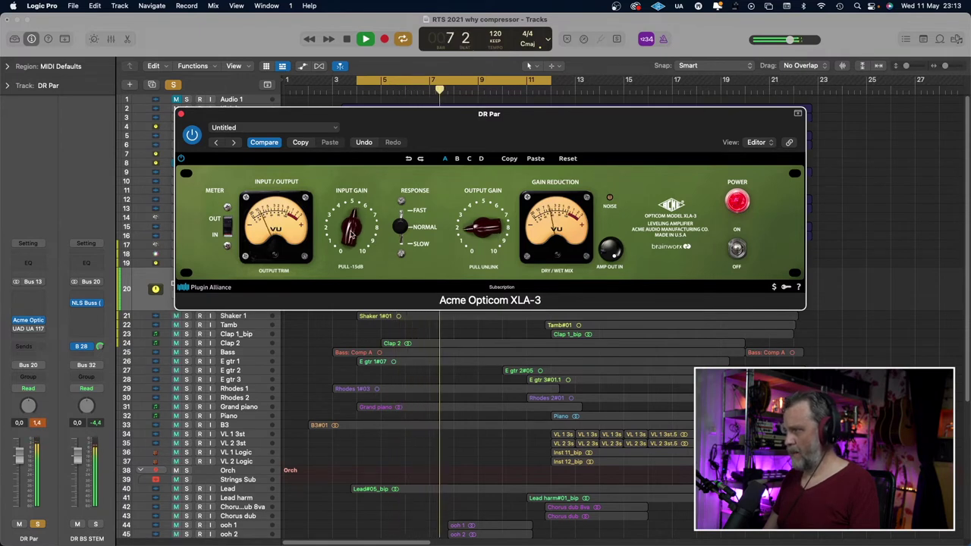
key("space")
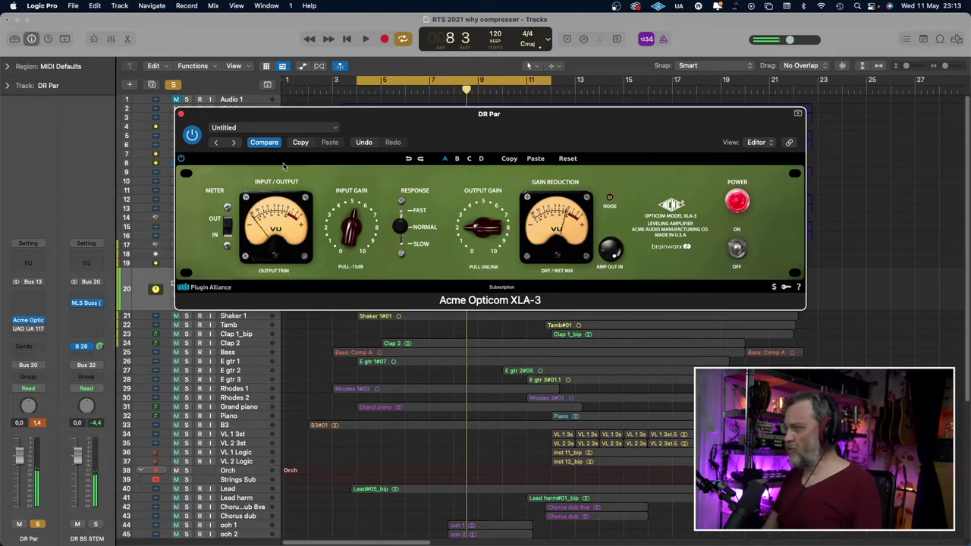
left_click(181, 114)
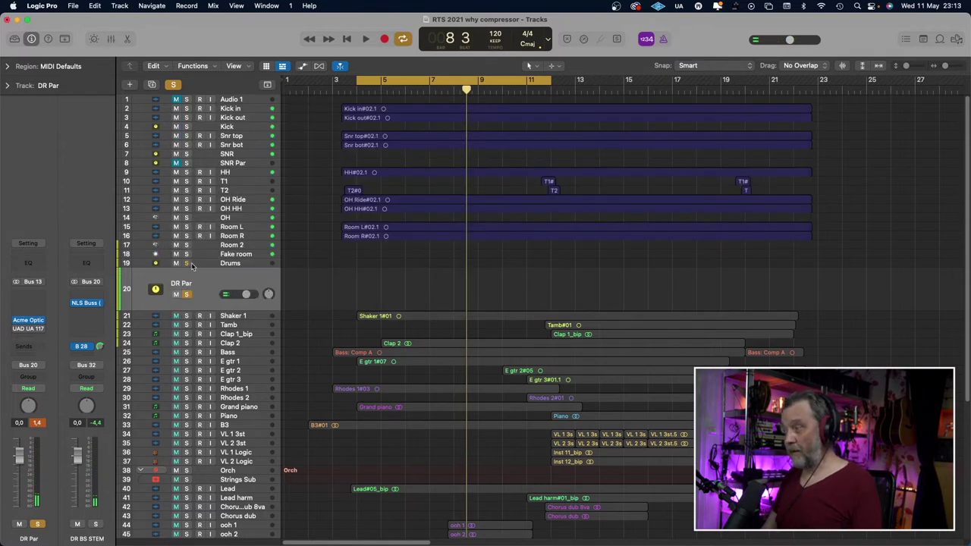
Step: Unsolo DR Par and then Drums, auditioning the drums alone and then the full mix
left_click(188, 295)
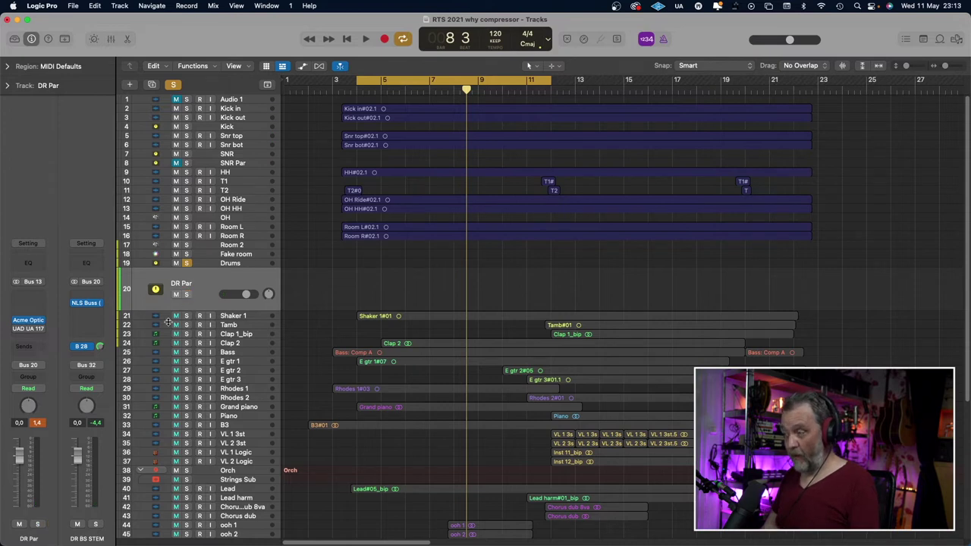
key("space")
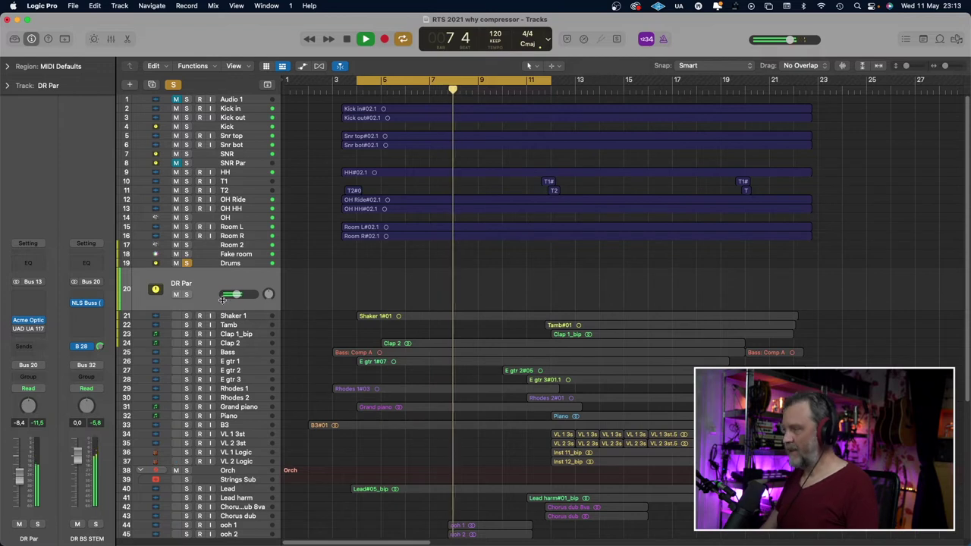
key("space")
left_click(188, 263)
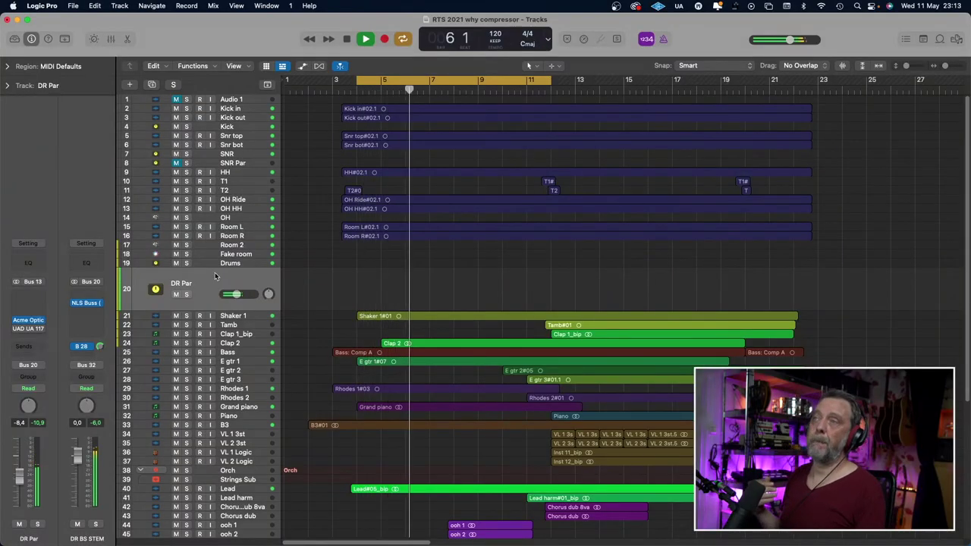
key("space")
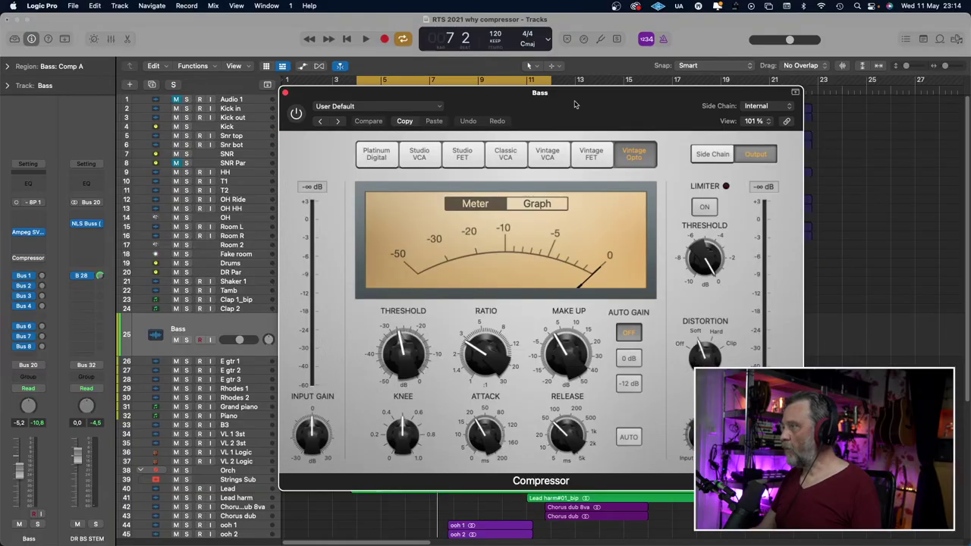
Step: Solo Bass and switch on its Vintage Opto compressor during playback, then close the window
left_click_drag(575, 104, 539, 82)
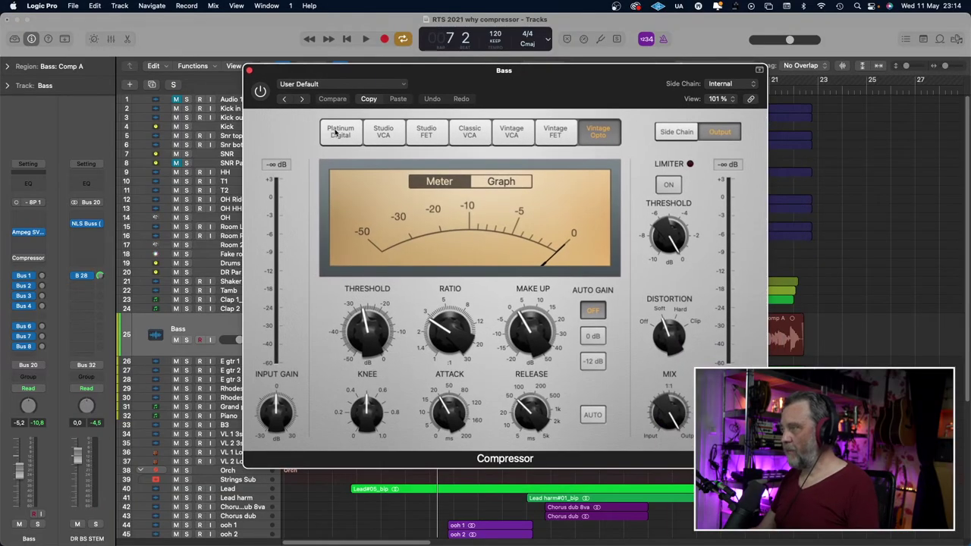
left_click(187, 340)
key("space")
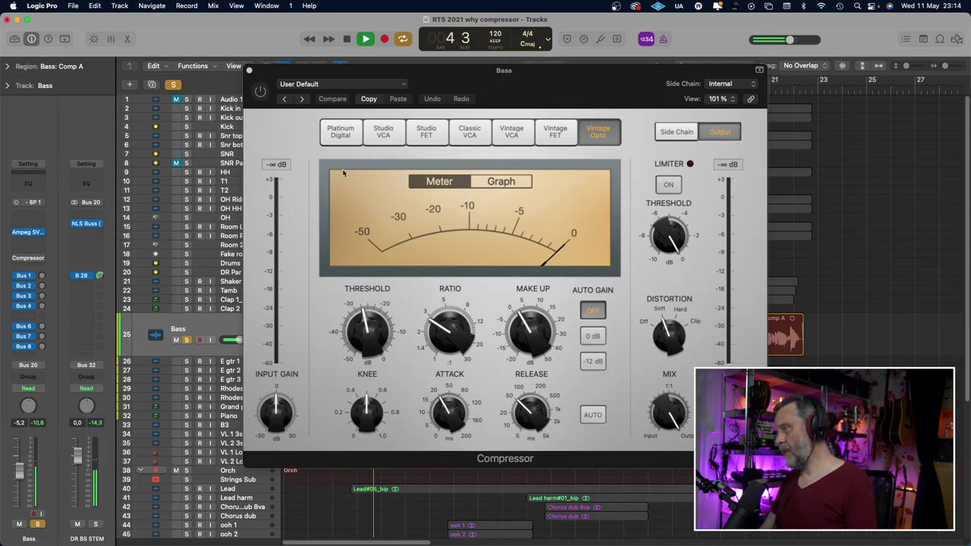
key("space")
left_click(267, 101)
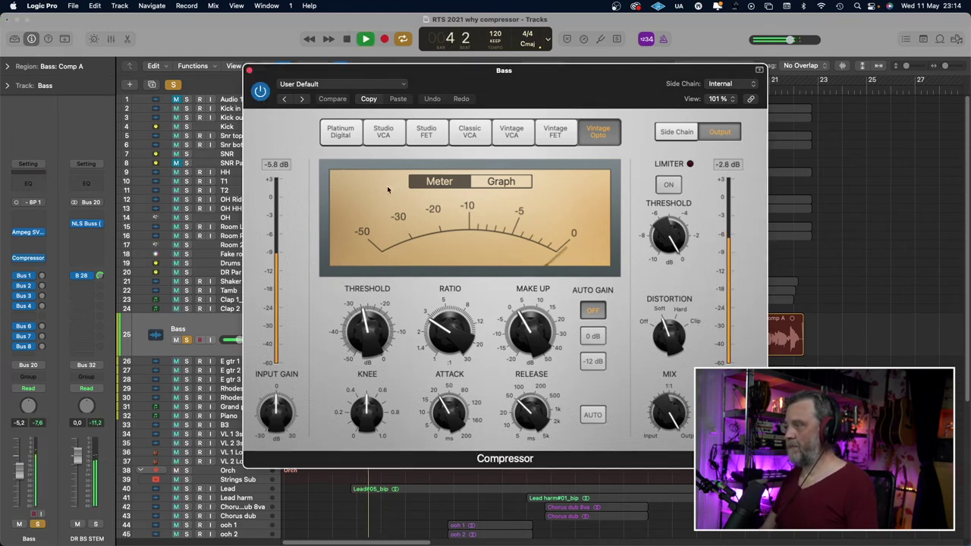
key("space")
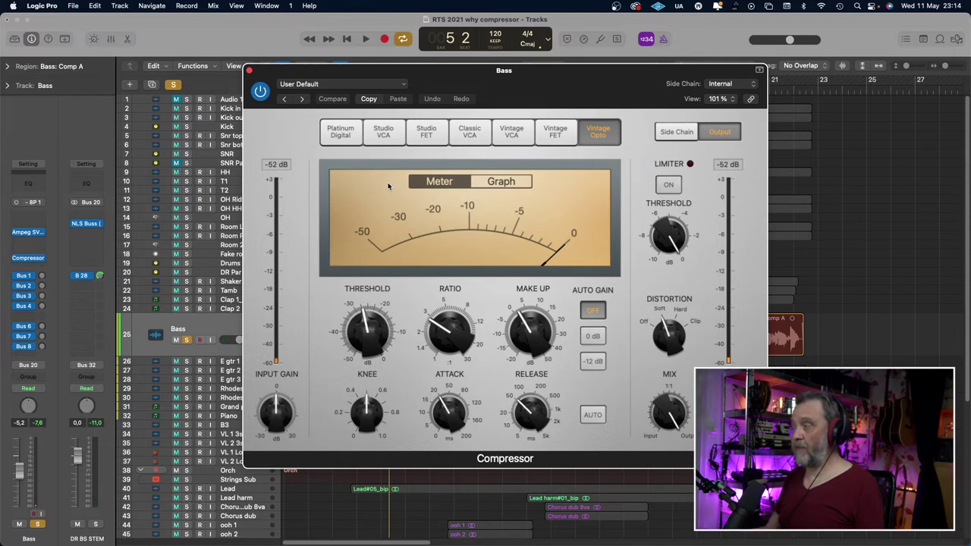
left_click(249, 69)
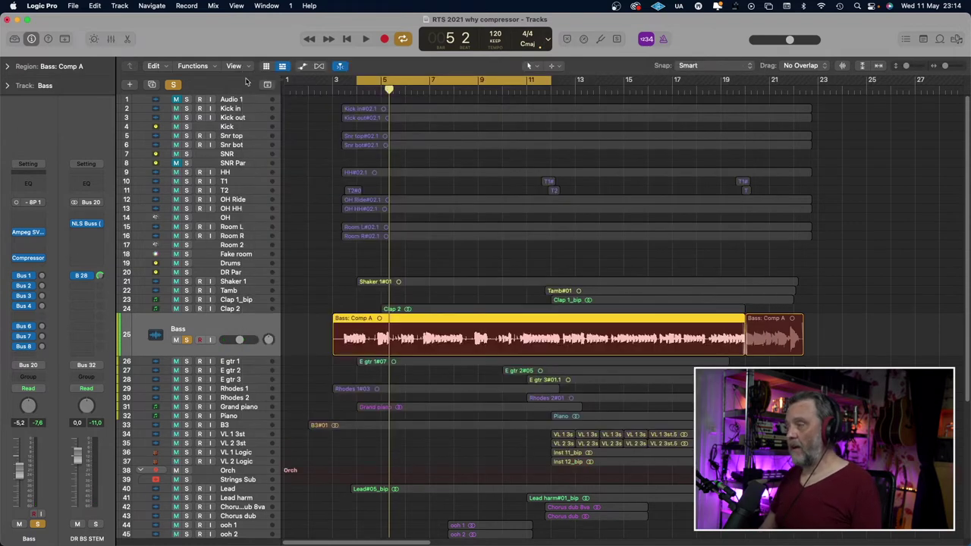
Step: Unsolo the Bass and open the Lead vocal track's Vintage FET compressor window
left_click(186, 340)
scroll(218, 443, "down", 4)
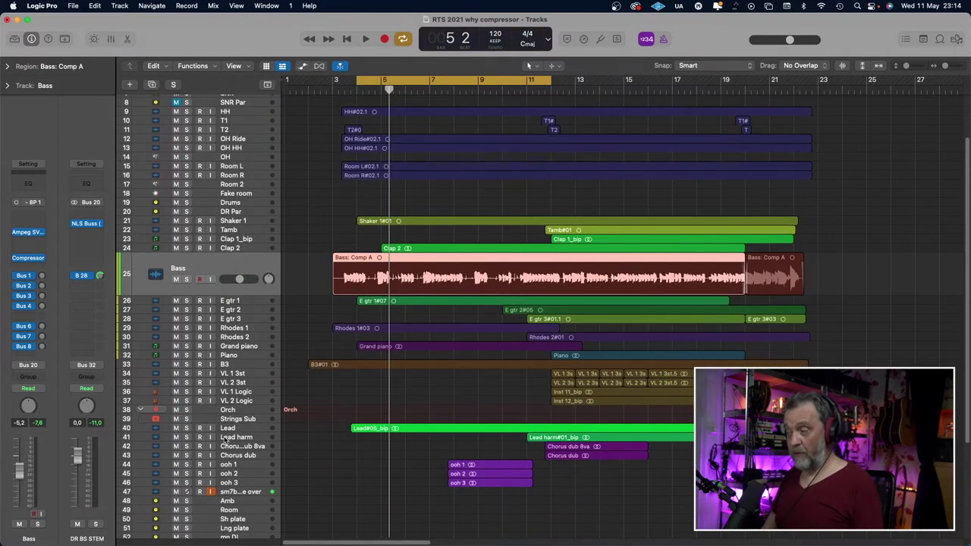
left_click(232, 429)
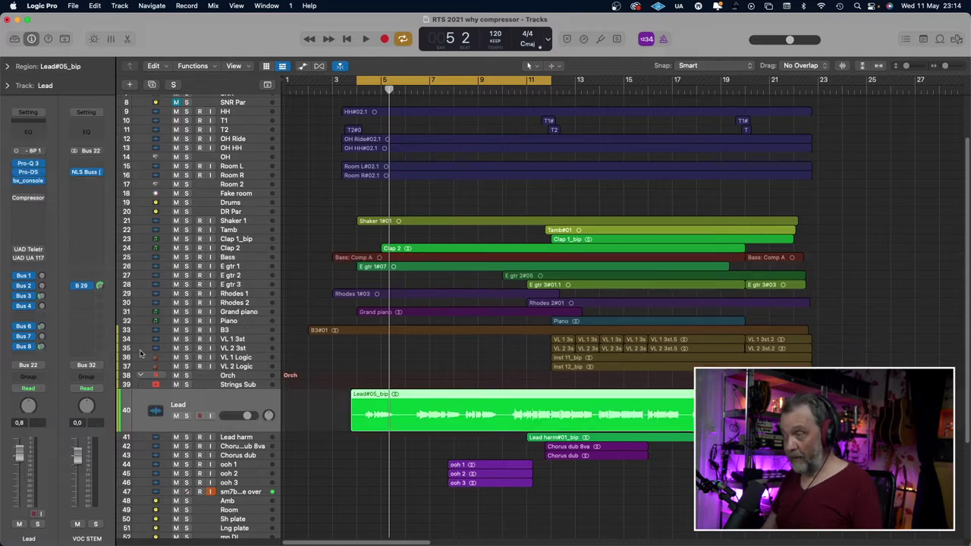
left_click(29, 198)
left_click_drag(533, 146, 464, 85)
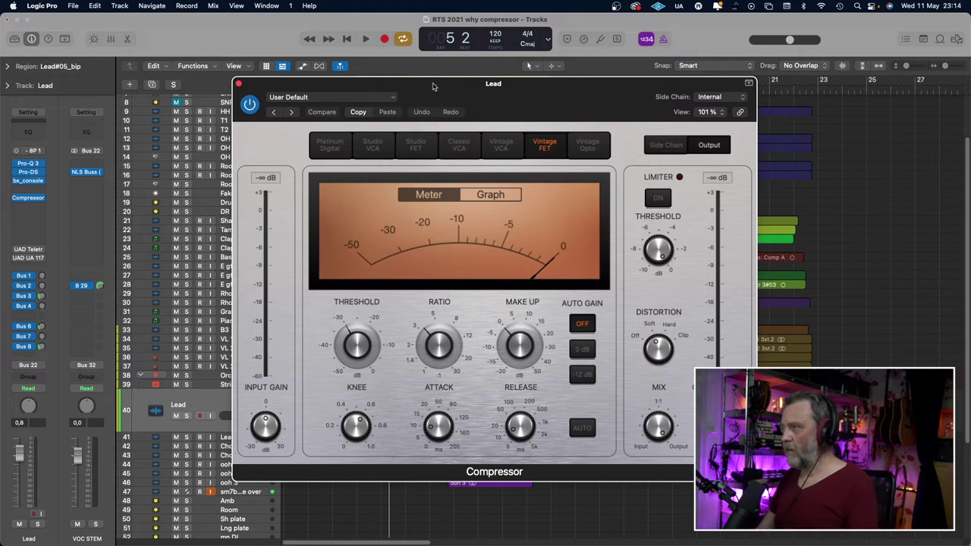
Step: Solo the Lead vocal, compare the compressor in and out, then replay the mix from bar 3
key("s")
key("space")
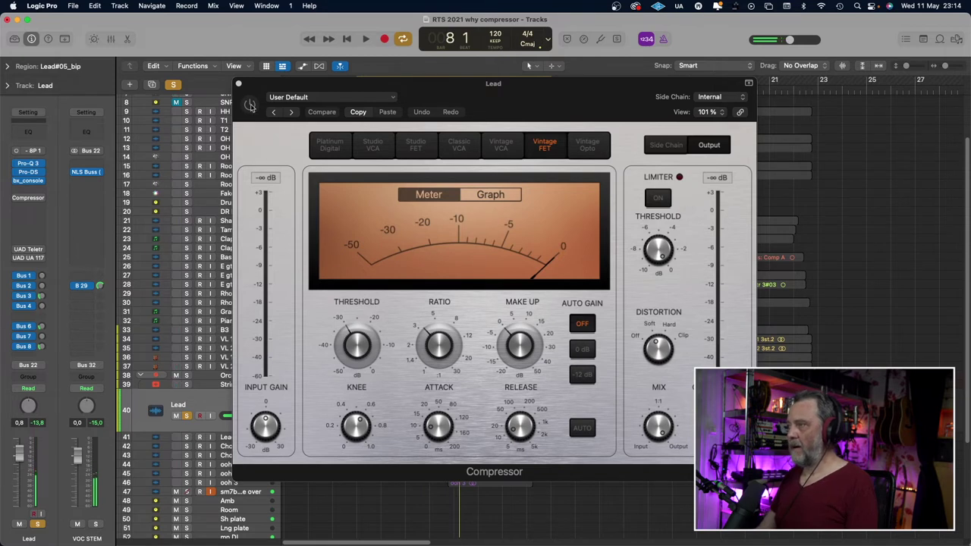
left_click(250, 105)
key("space")
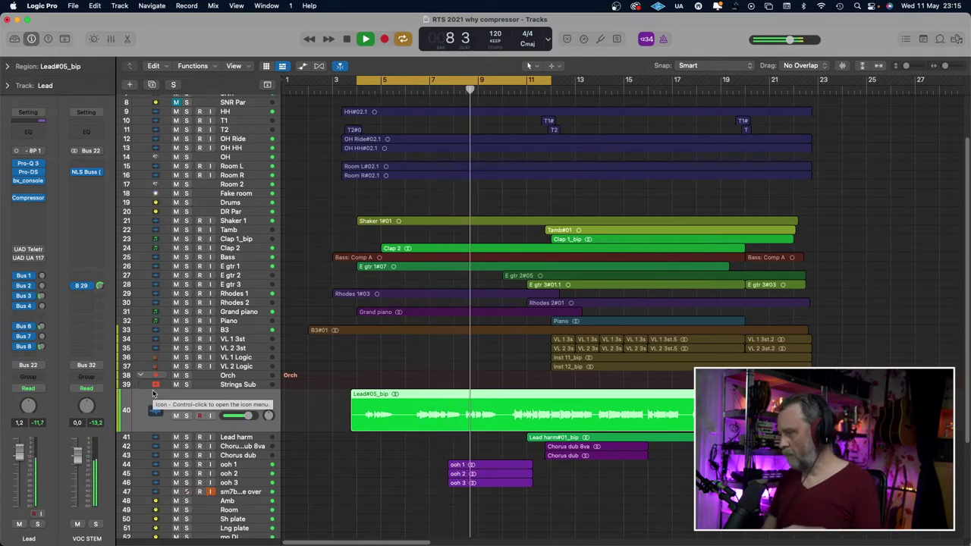
Step: Stop the arrangement's playback
key("space")
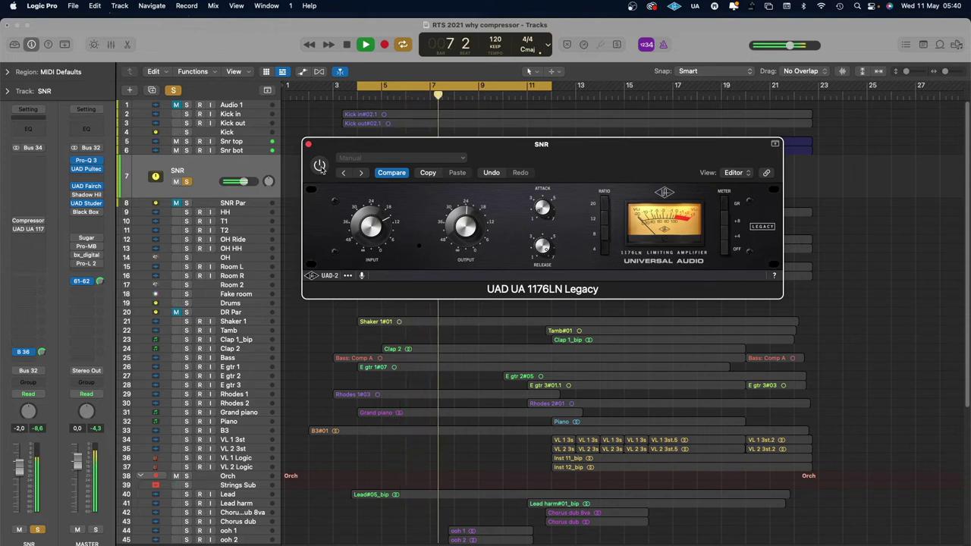
Step: Switch on the SNR snare track's UA 1176LN compressor
left_click(319, 167)
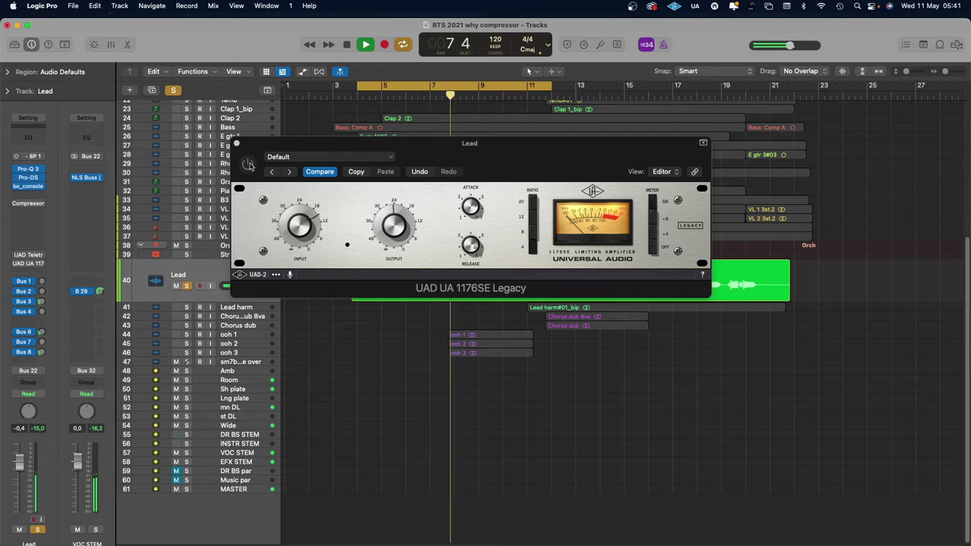
Step: Power on the Lead's 1176SE and the Bass track's Teletronix LA-2A Legacy
left_click(248, 164)
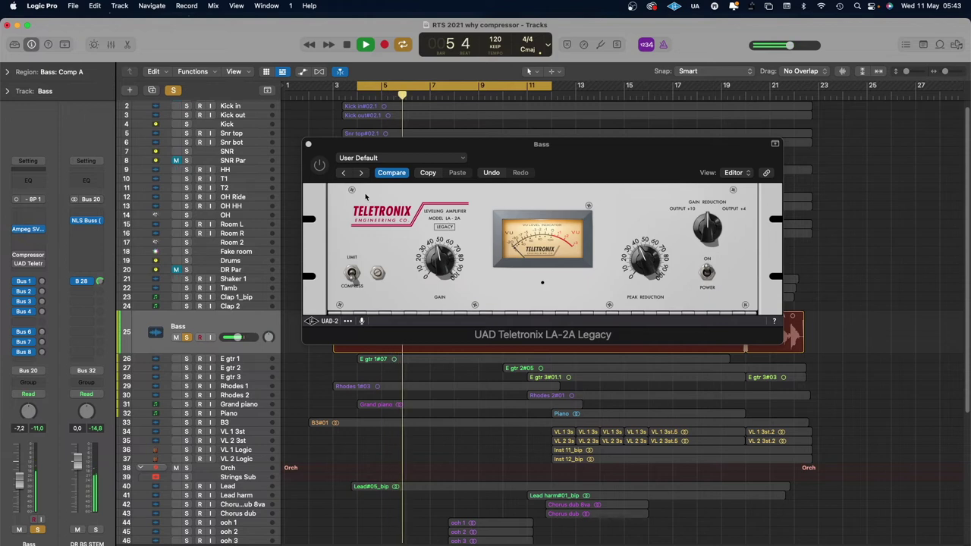
left_click(319, 166)
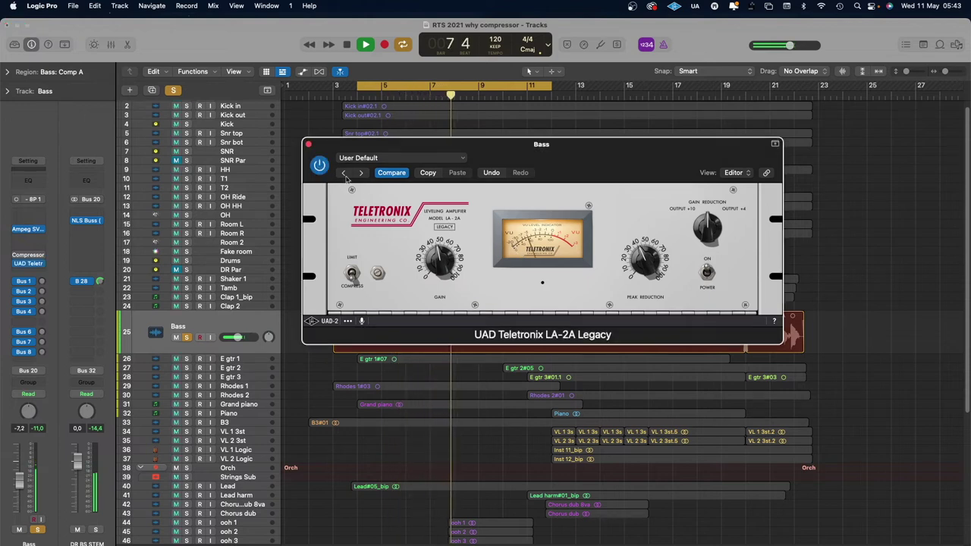